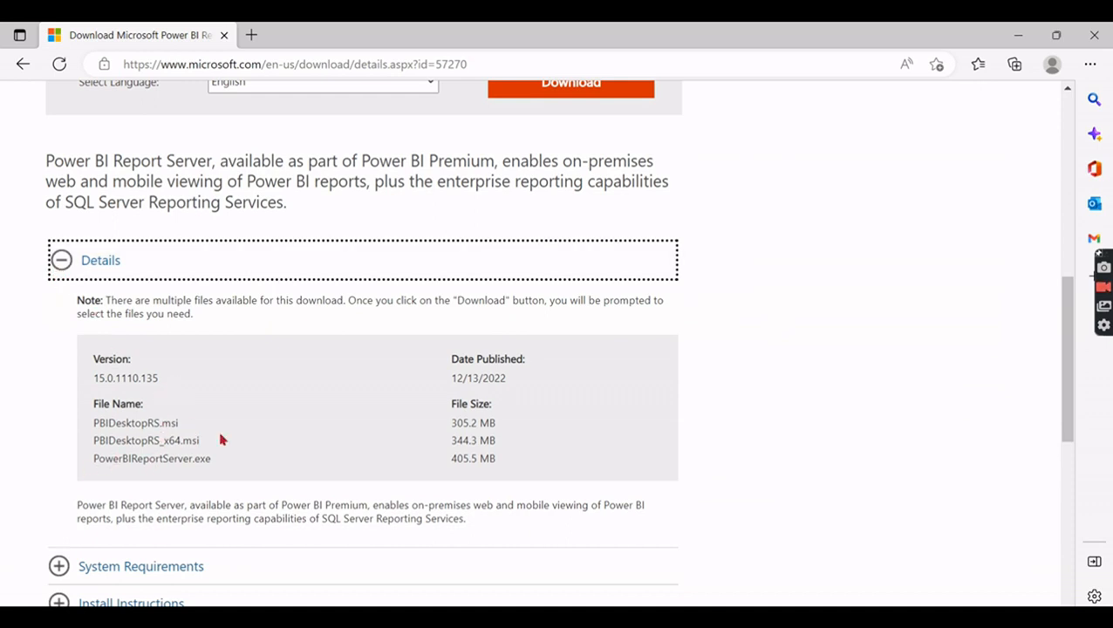
Download PowerBIReportServer.exe from the Power BI Report Server download page
scroll(632, 375, "up", 3)
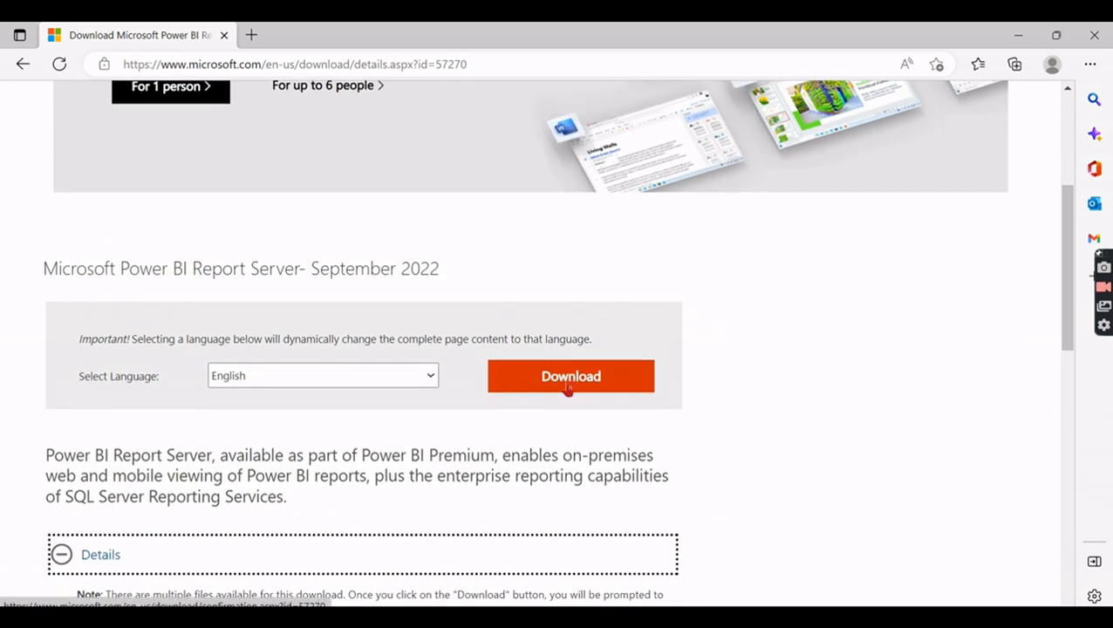
left_click(569, 379)
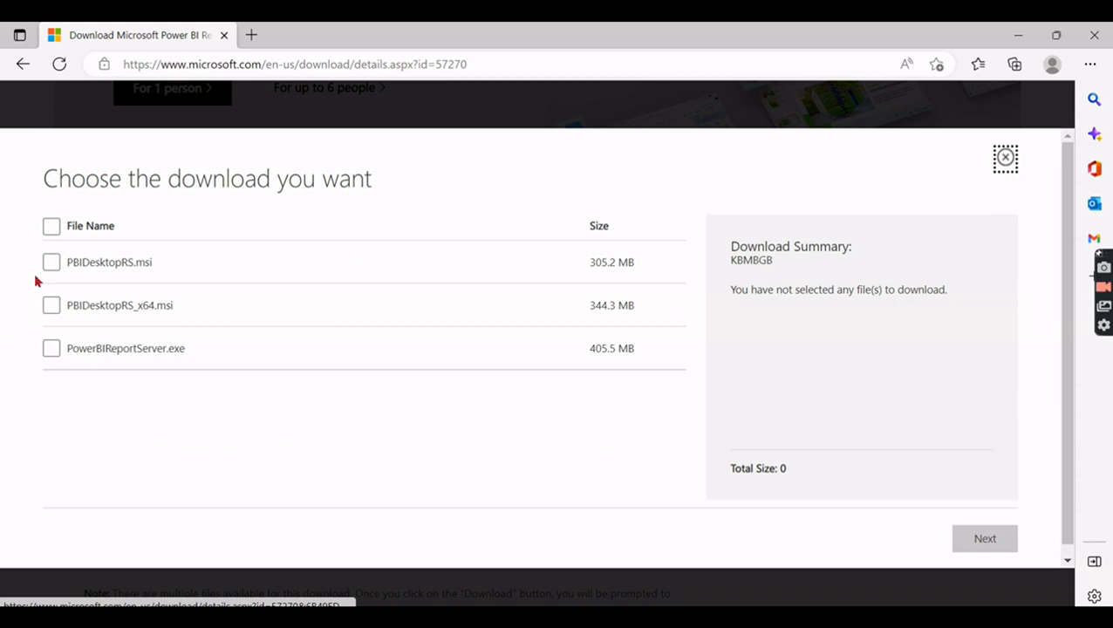
left_click(52, 351)
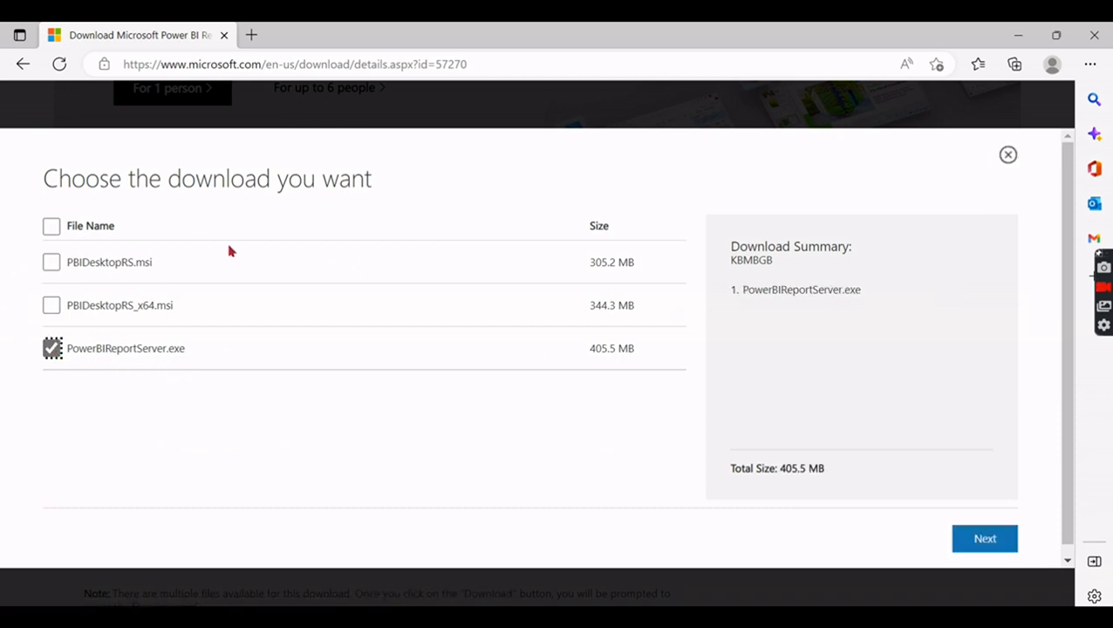
left_click(995, 546)
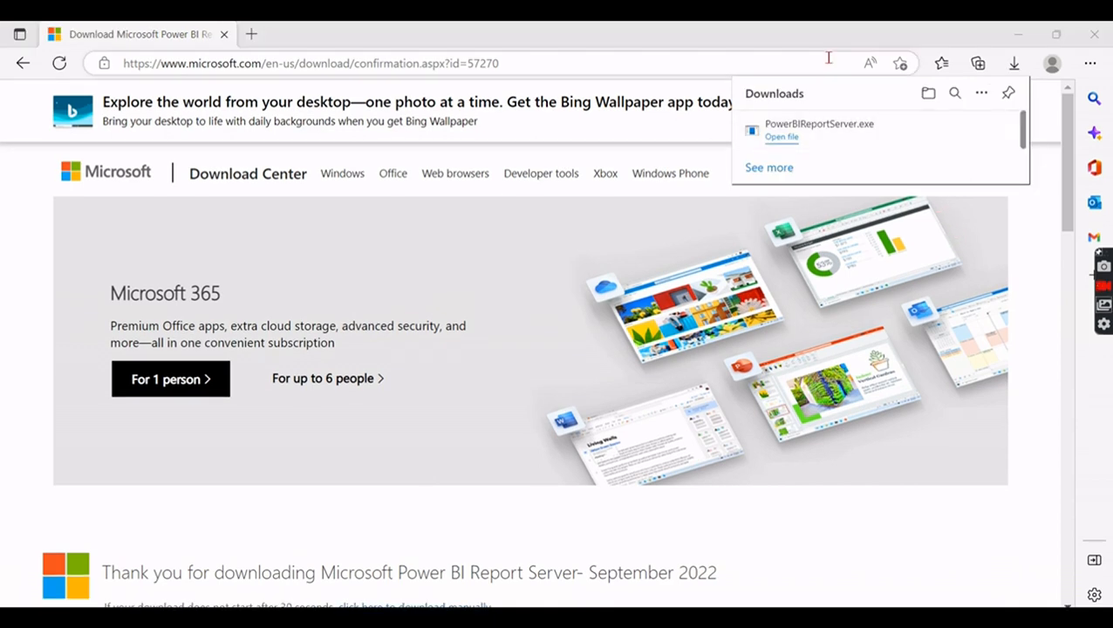
Show the downloaded PowerBIReportServer.exe in its folder and launch the installer
mouse_move(921, 132)
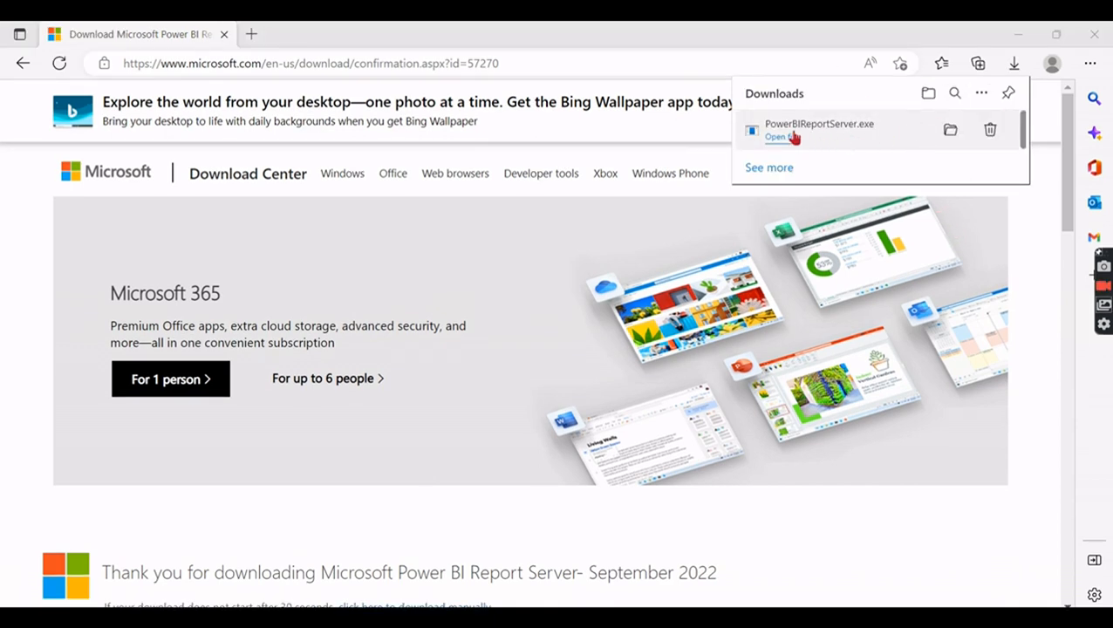
left_click(951, 130)
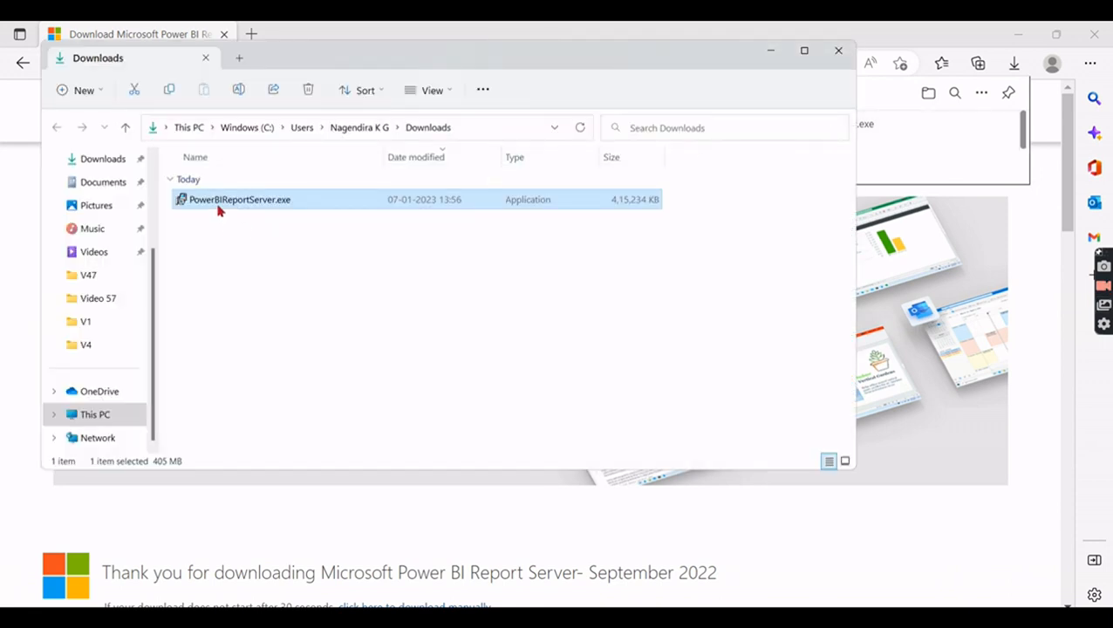
double_click(219, 206)
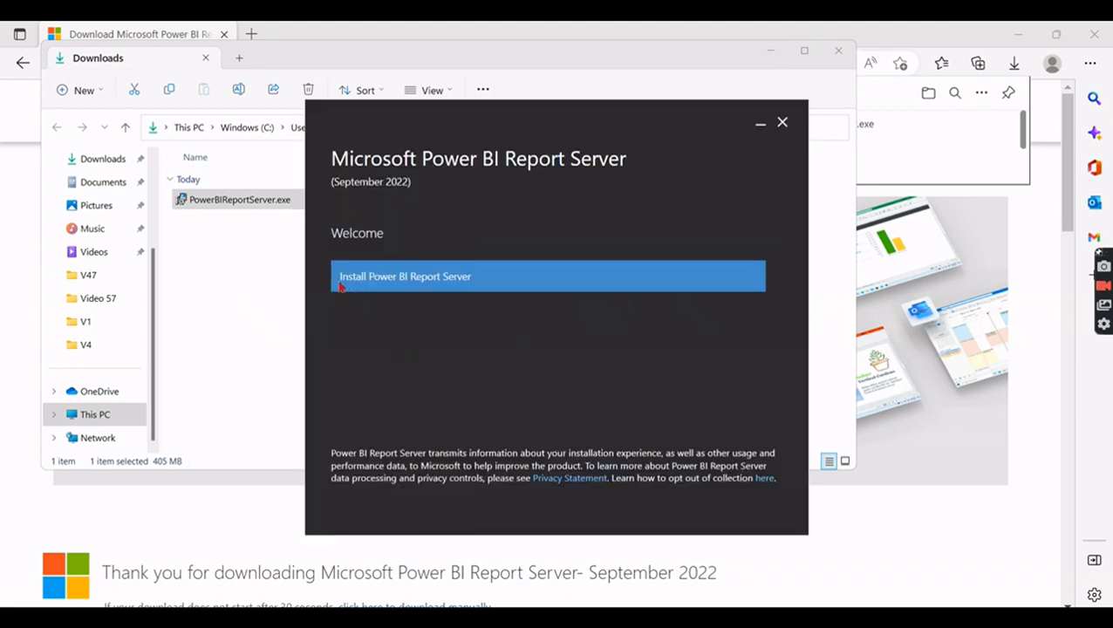
Install only Power BI Report Server as the 180-day Evaluation edition, accepting the license terms and the default install location
left_click(363, 284)
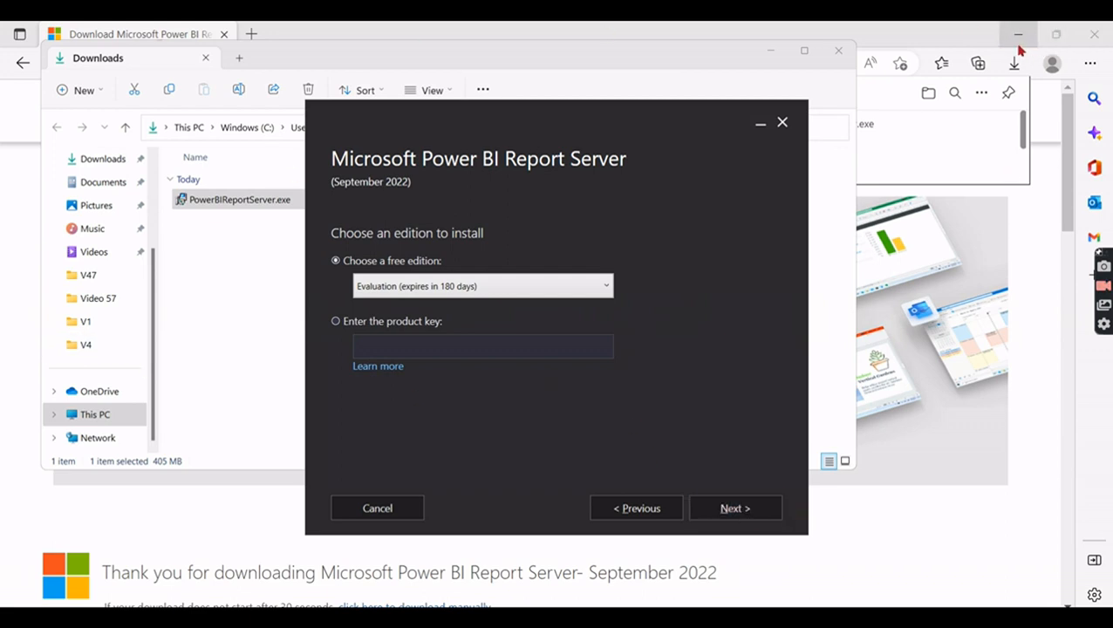
left_click(734, 508)
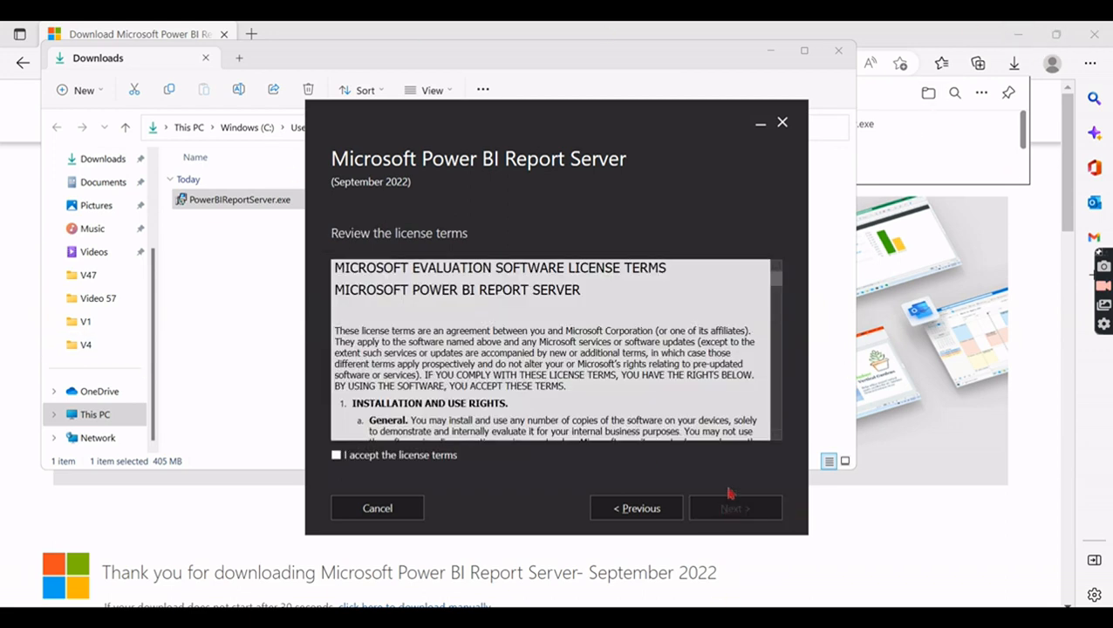
scroll(458, 349, "down", 4)
left_click(336, 455)
left_click(729, 508)
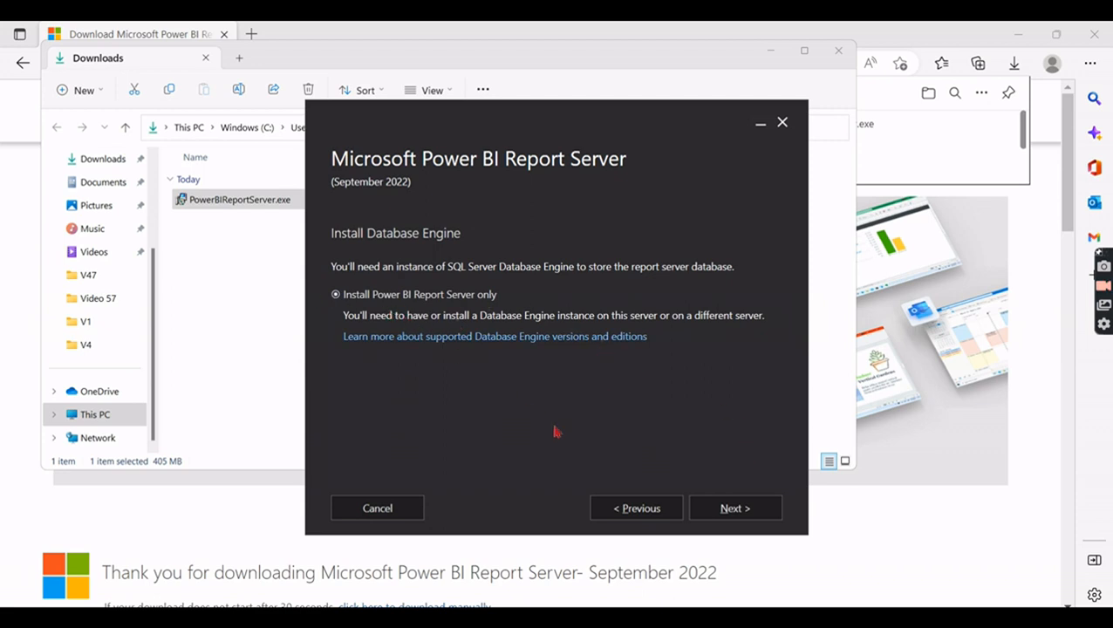
left_click(743, 509)
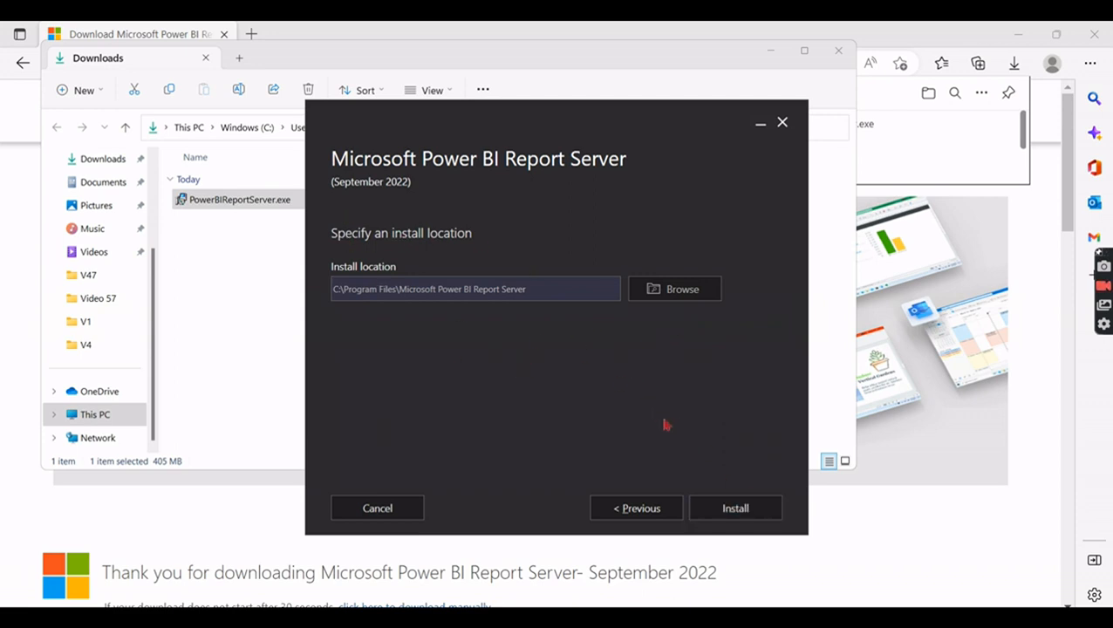
left_click(715, 508)
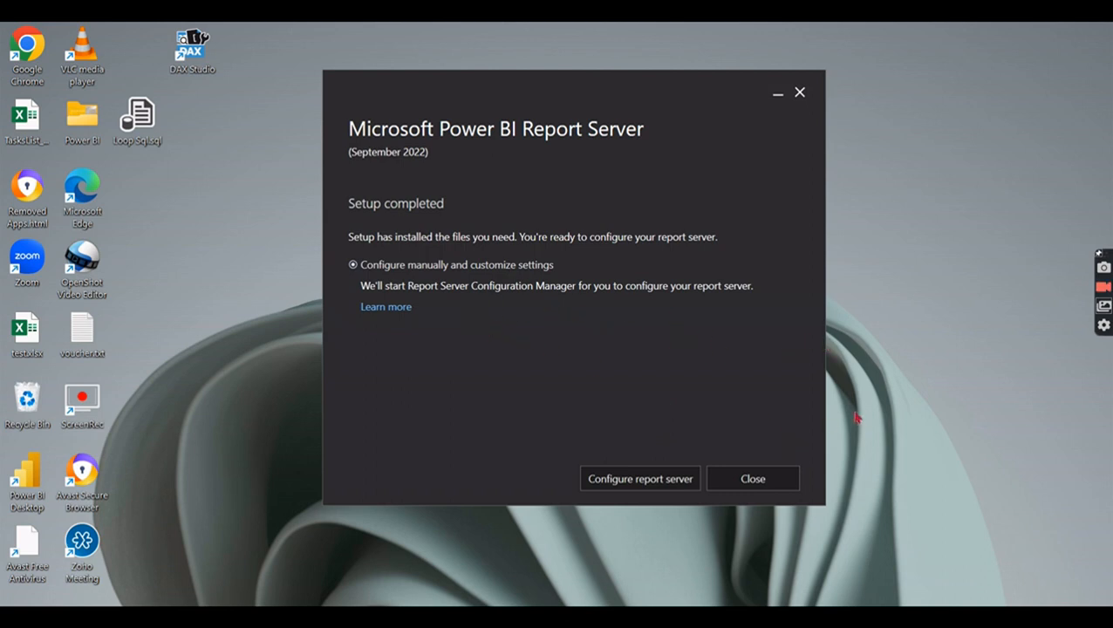
Open Report Server Configuration Manager from the finished setup and connect to the PBIRS instance
left_click(641, 488)
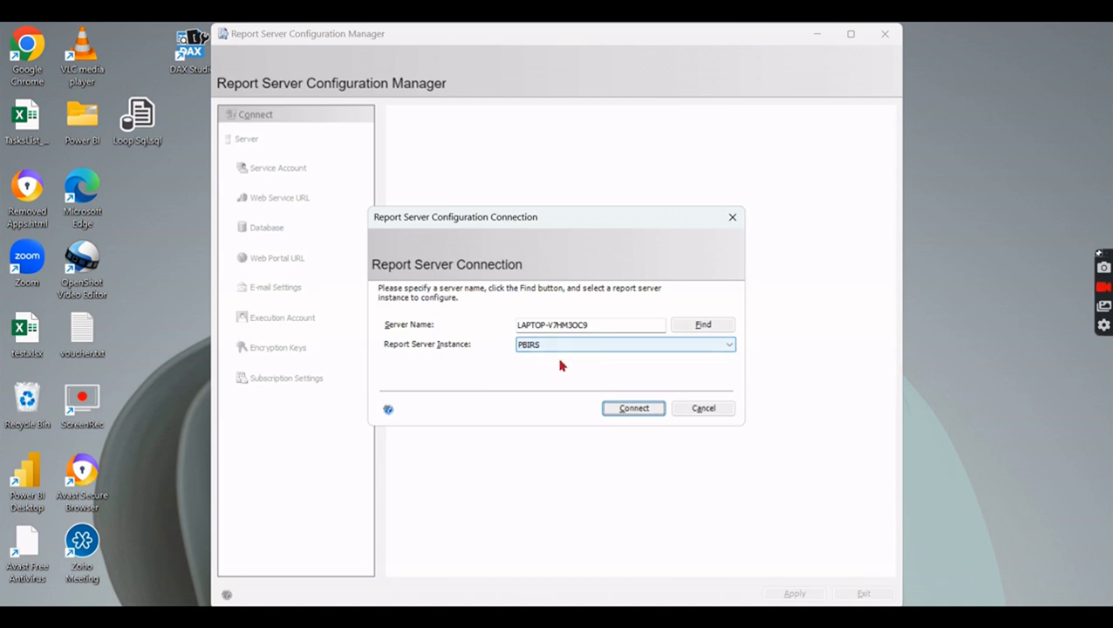
left_click(616, 413)
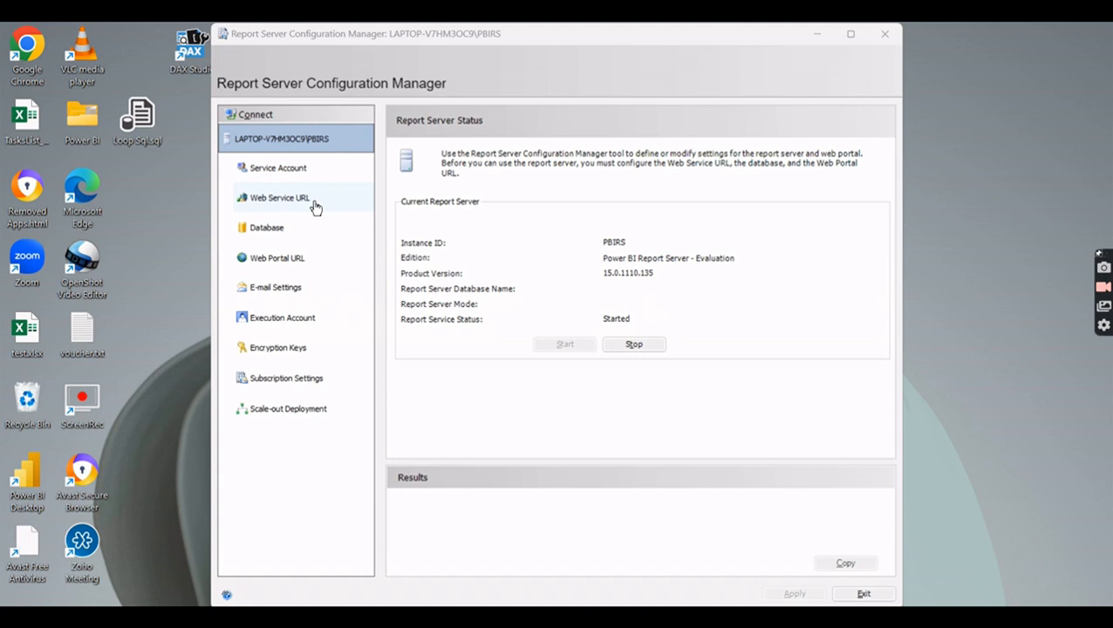
Start creating a new report server database on the local server and test the connection with Current User - Integrated Security
left_click(276, 228)
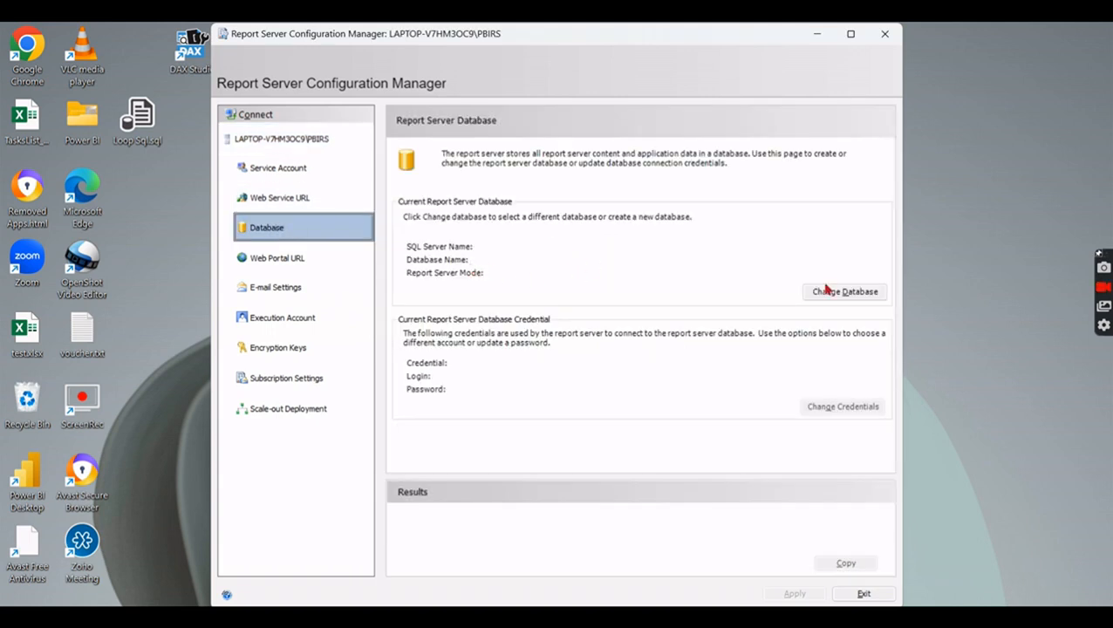
left_click(845, 292)
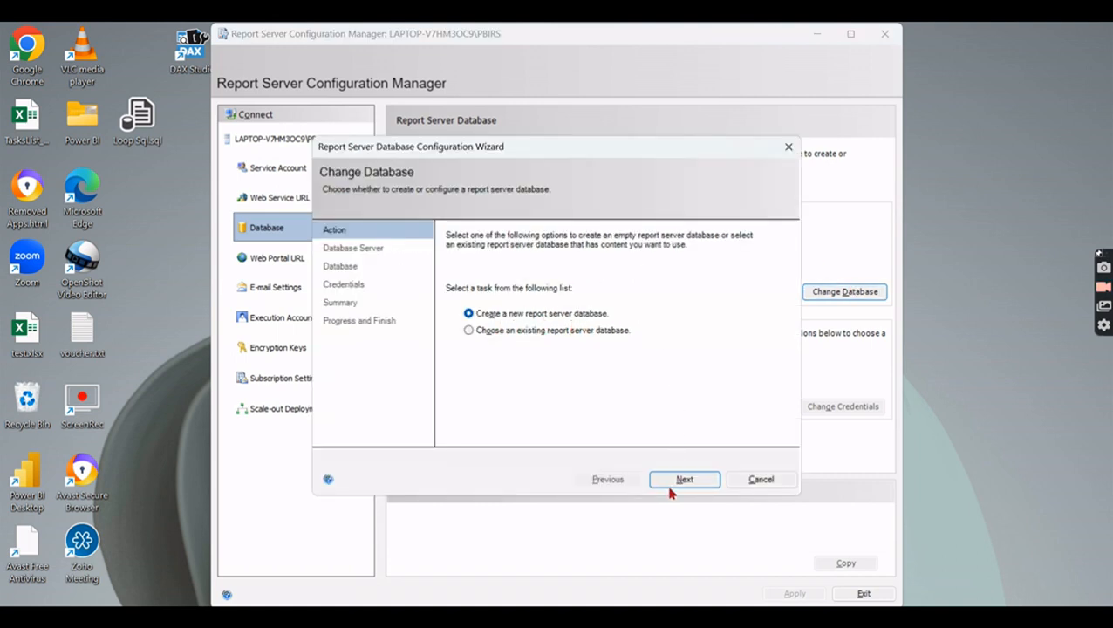
left_click(670, 483)
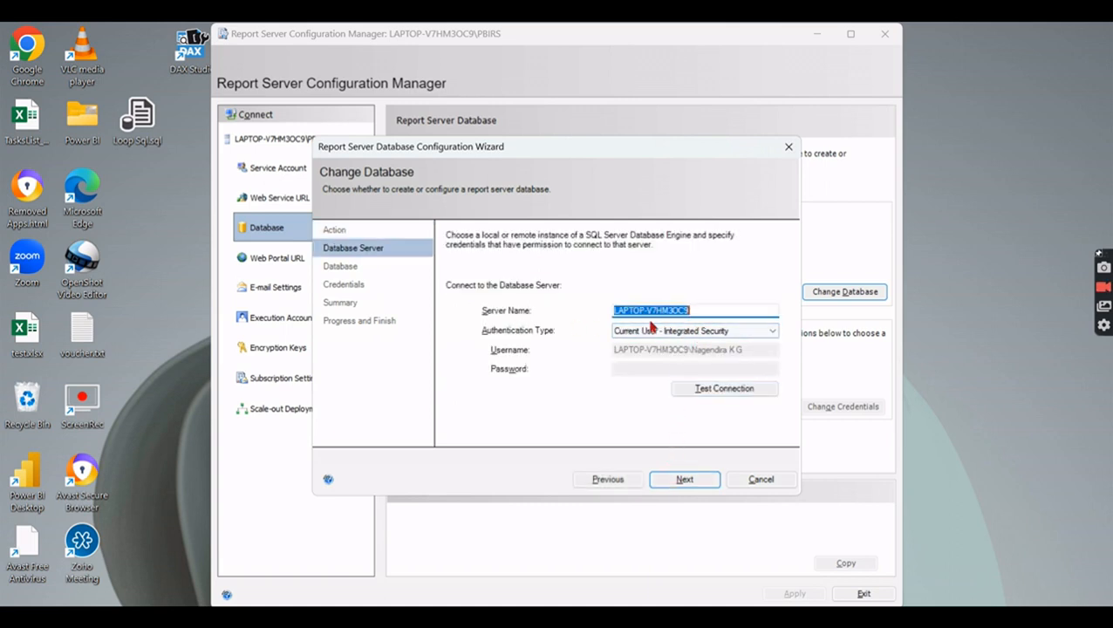
left_click(708, 389)
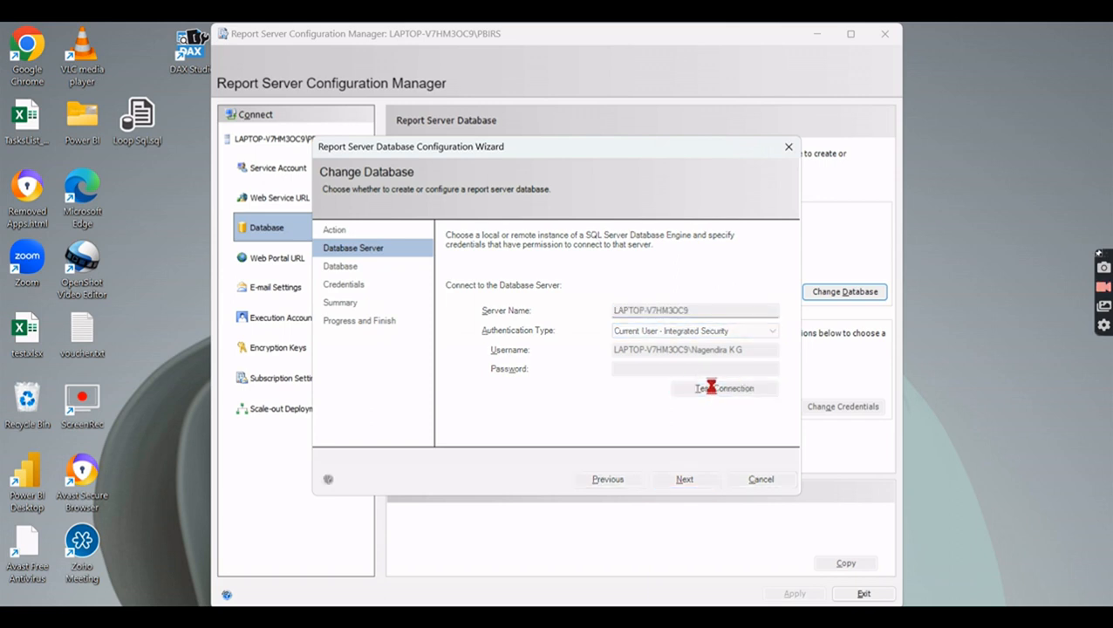
left_click(598, 381)
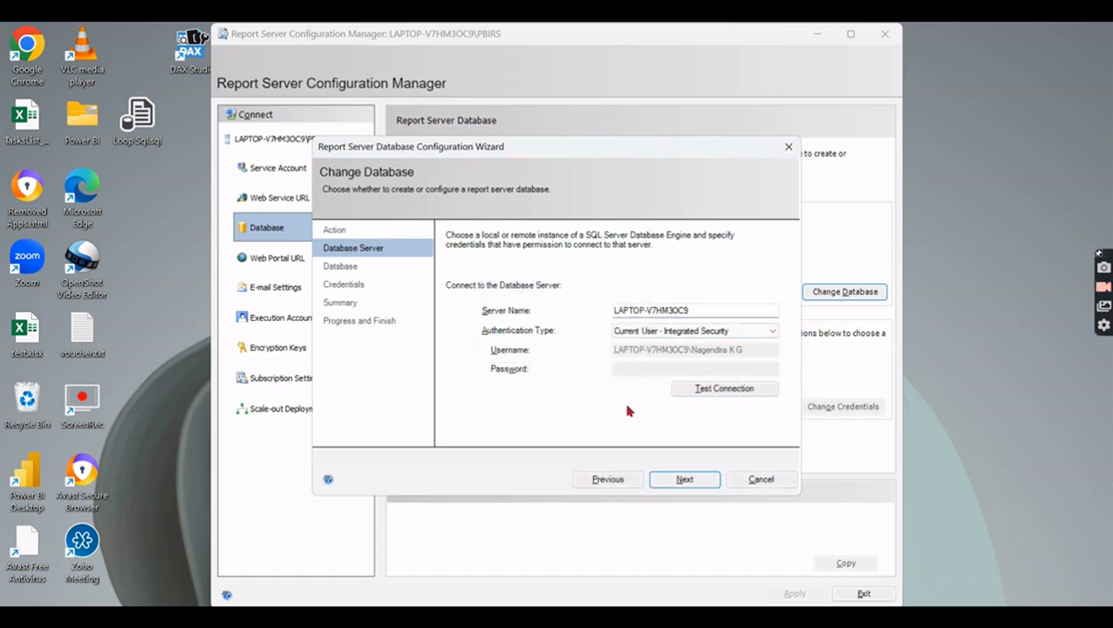
left_click(663, 480)
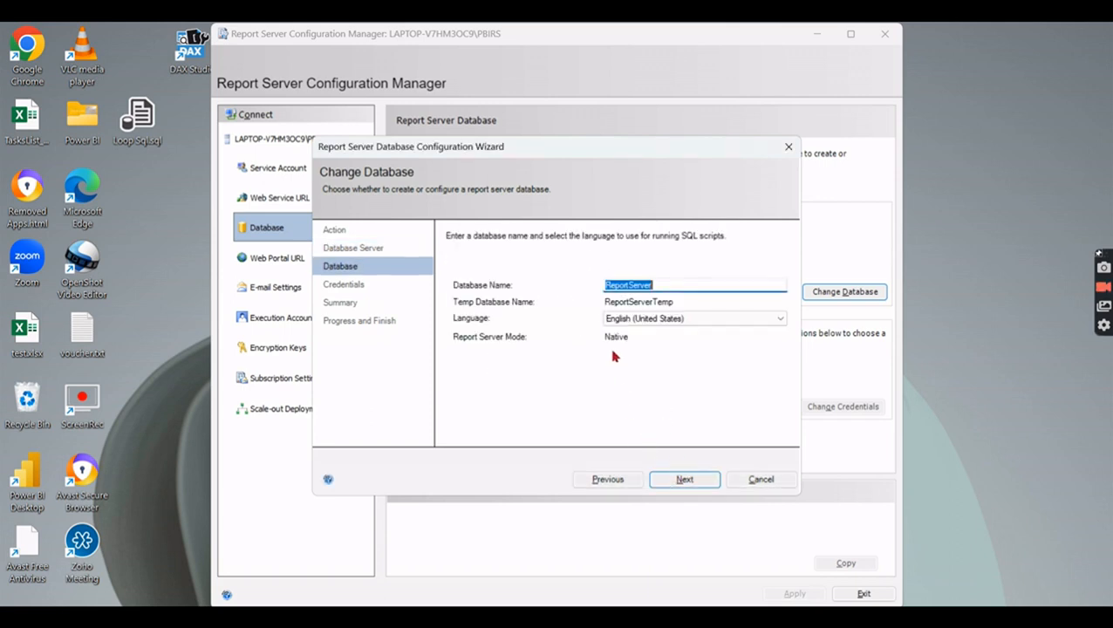
Name the new report server database AwnReportServer, keeping English (United States) as the script language
left_click(689, 283)
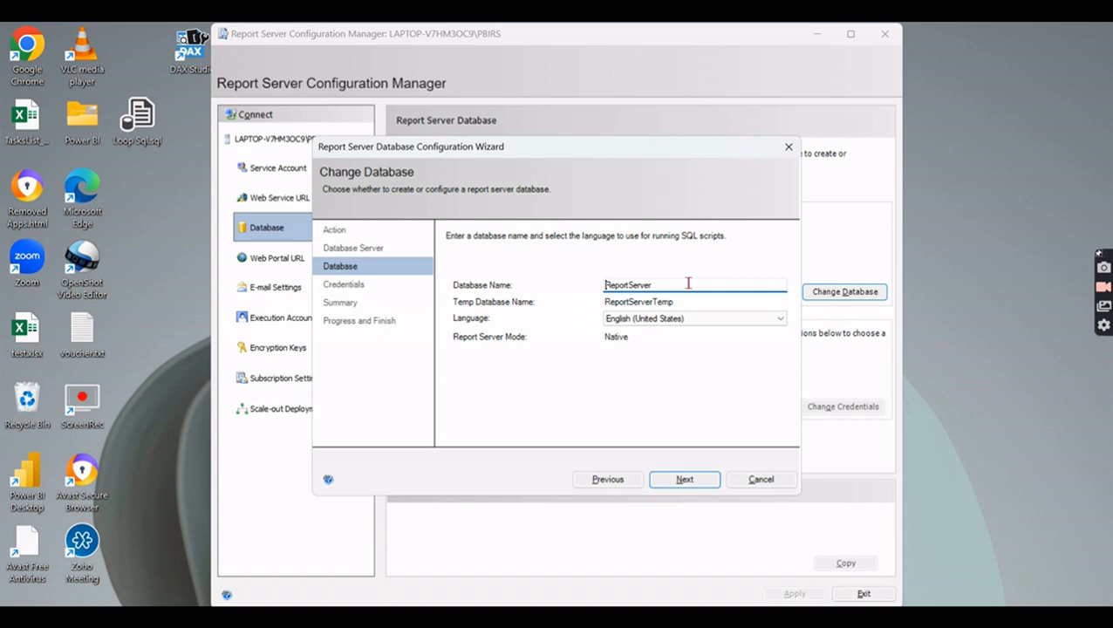
type("Aw")
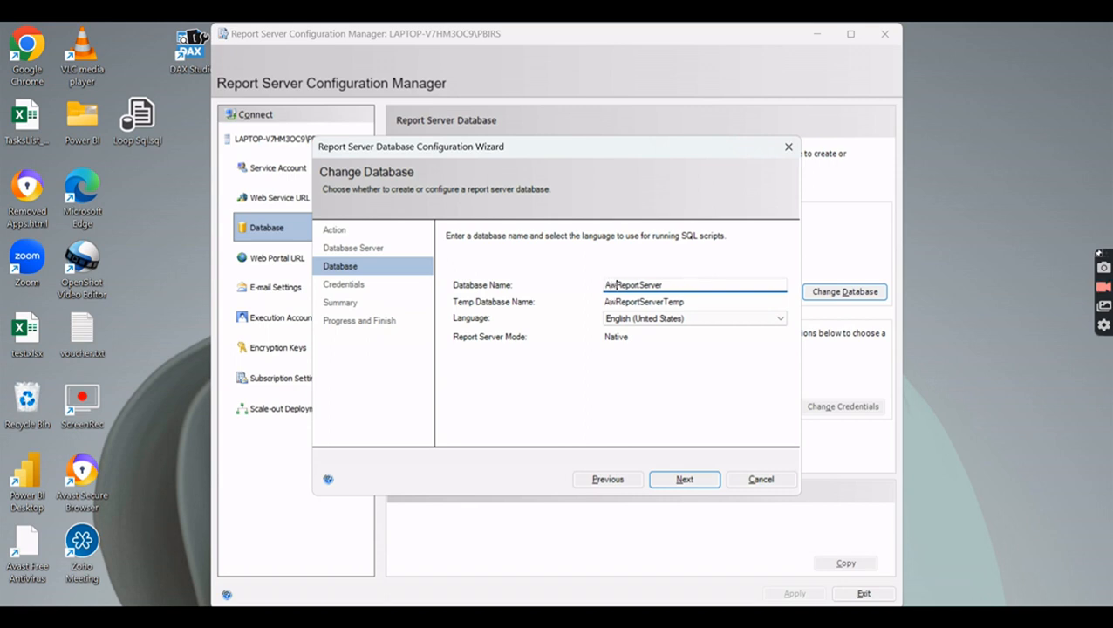
type("n")
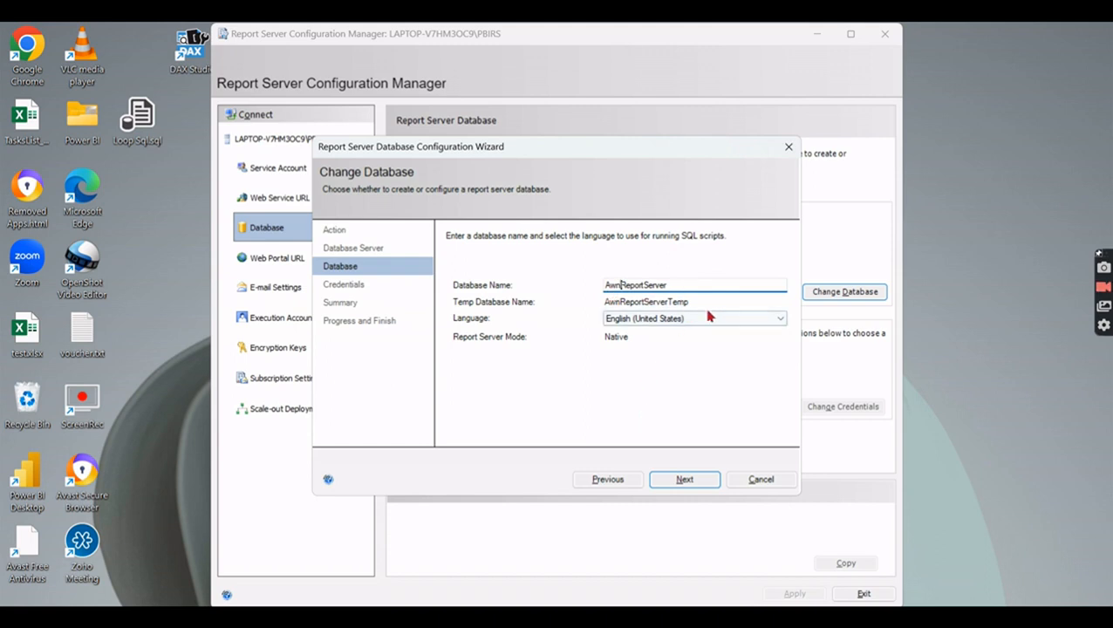
left_click(678, 479)
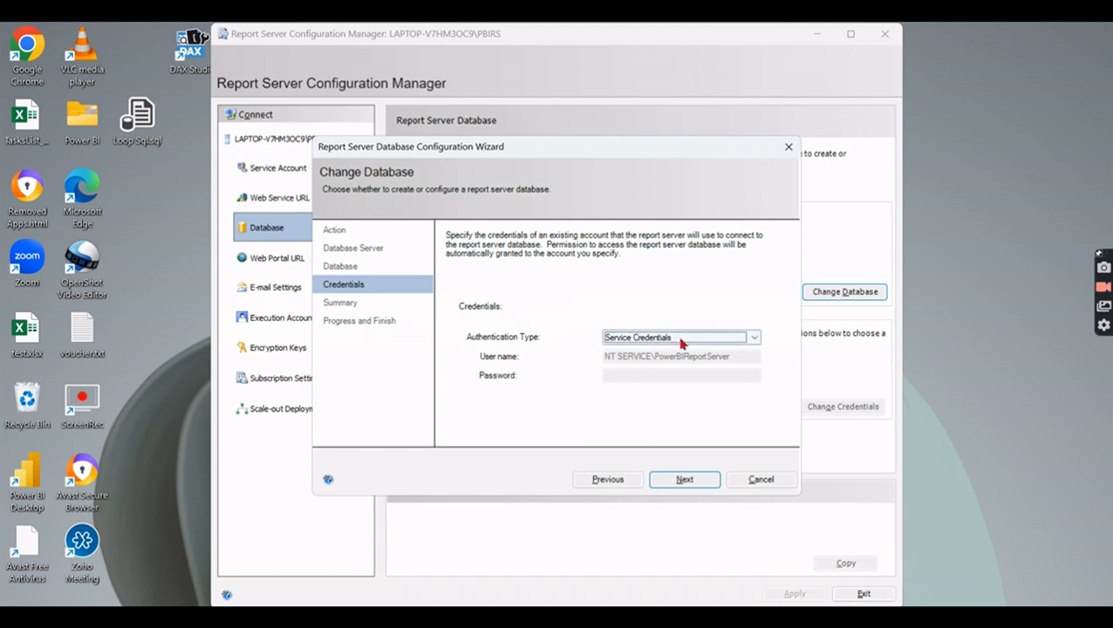
Keep Service Credentials as the database authentication type and complete the creation of the report server database
left_click(679, 485)
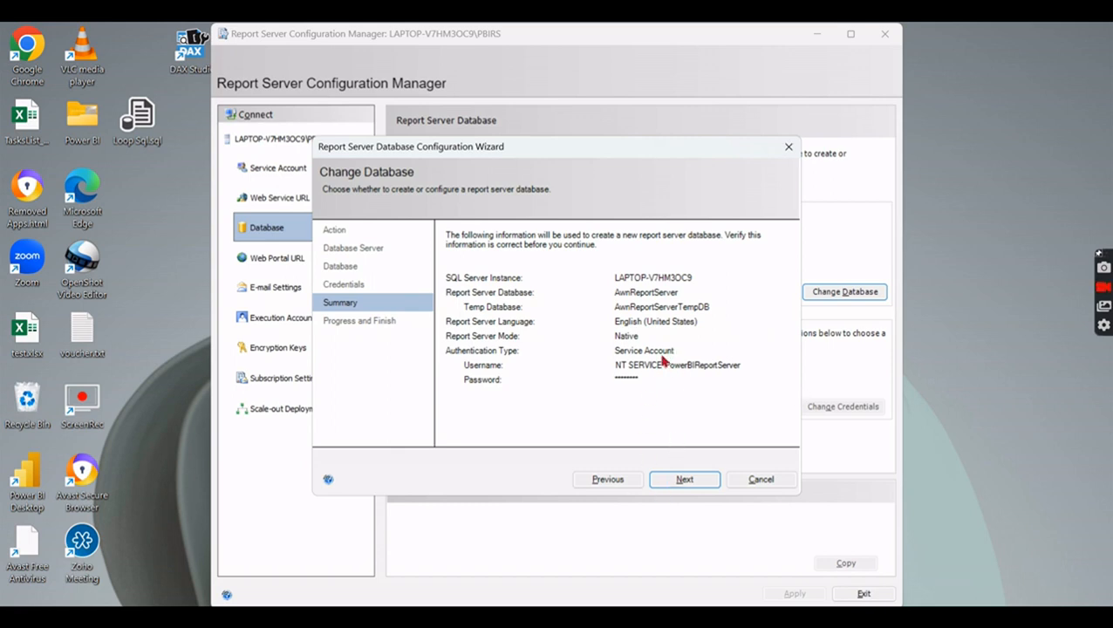
left_click(679, 481)
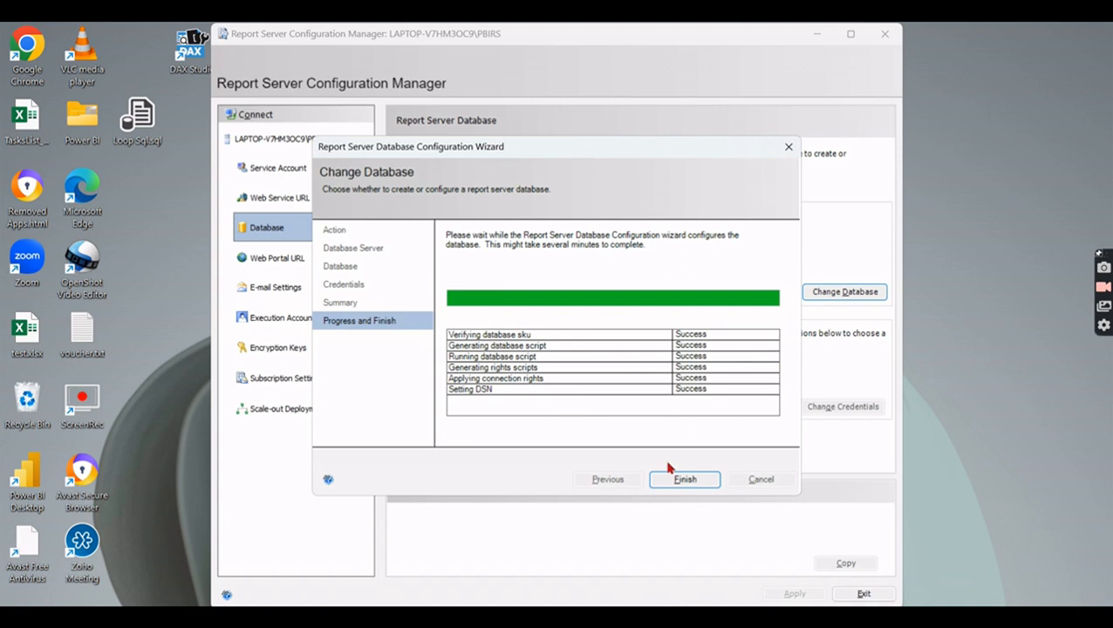
left_click(667, 482)
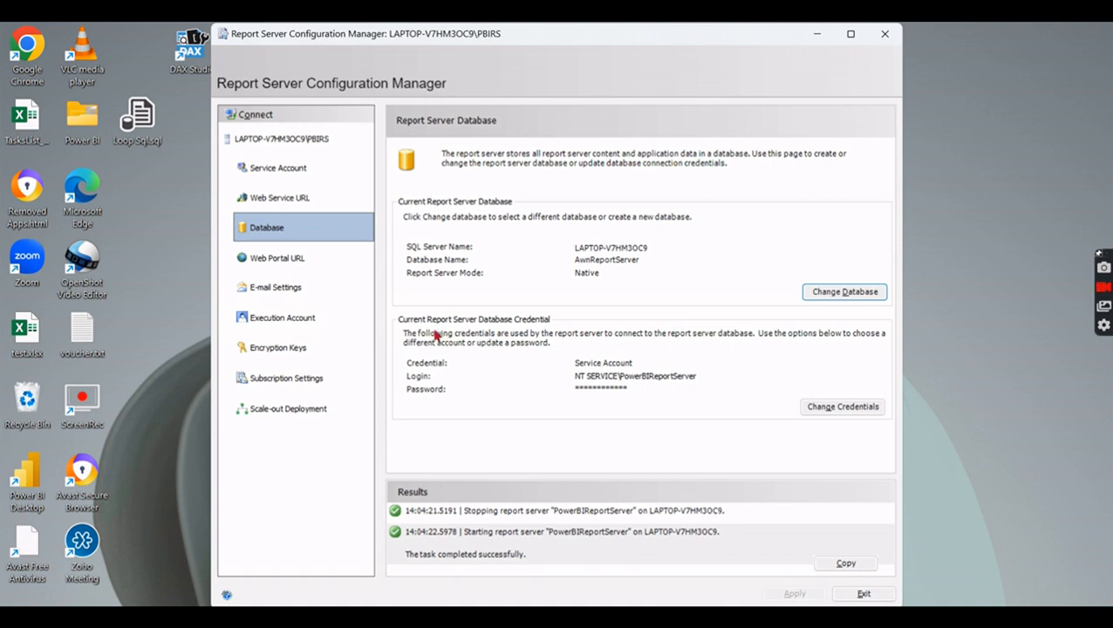
Apply the default Web Service URL settings with virtual directory ReportServer, all assigned IP addresses and TCP port 80
left_click(308, 200)
left_click(315, 200)
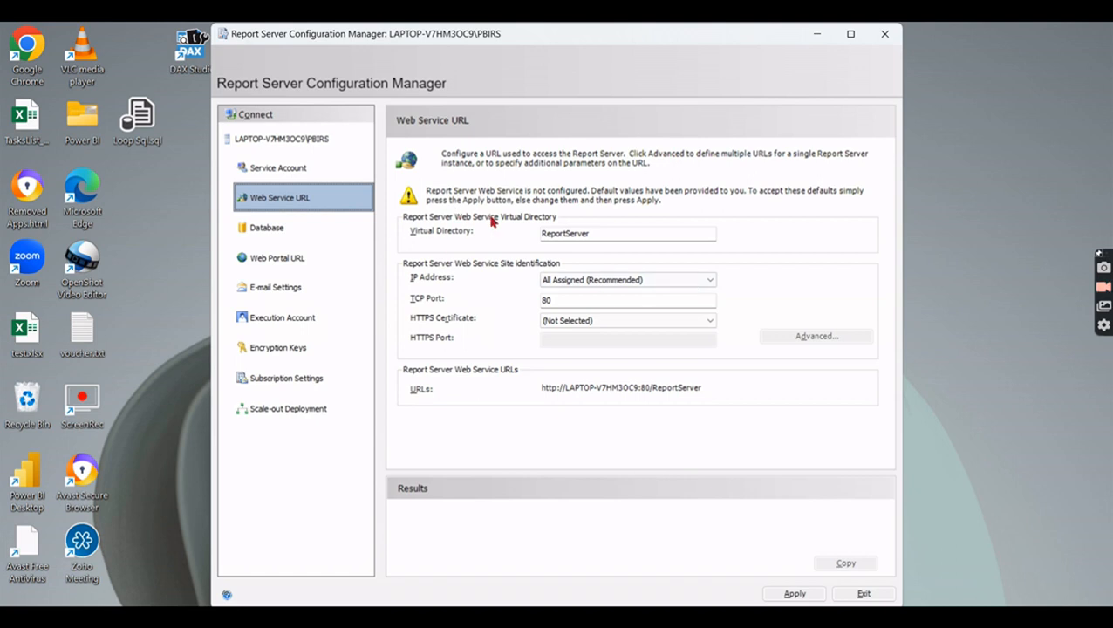
left_click(638, 235)
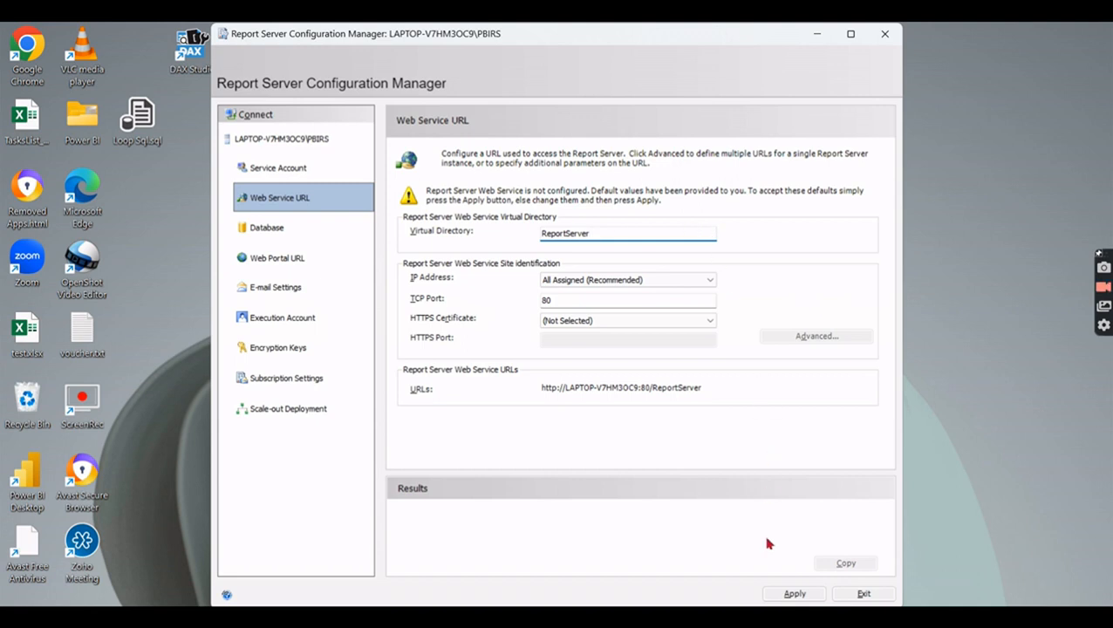
left_click(792, 593)
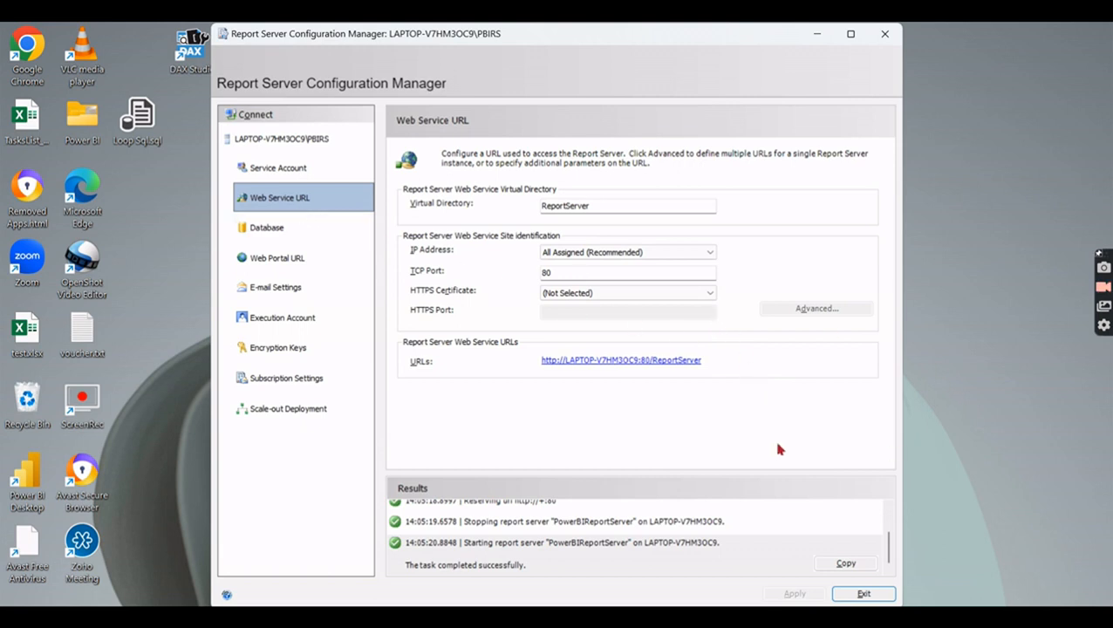
Apply the default Web Portal URL with the virtual directory Reports
left_click(281, 258)
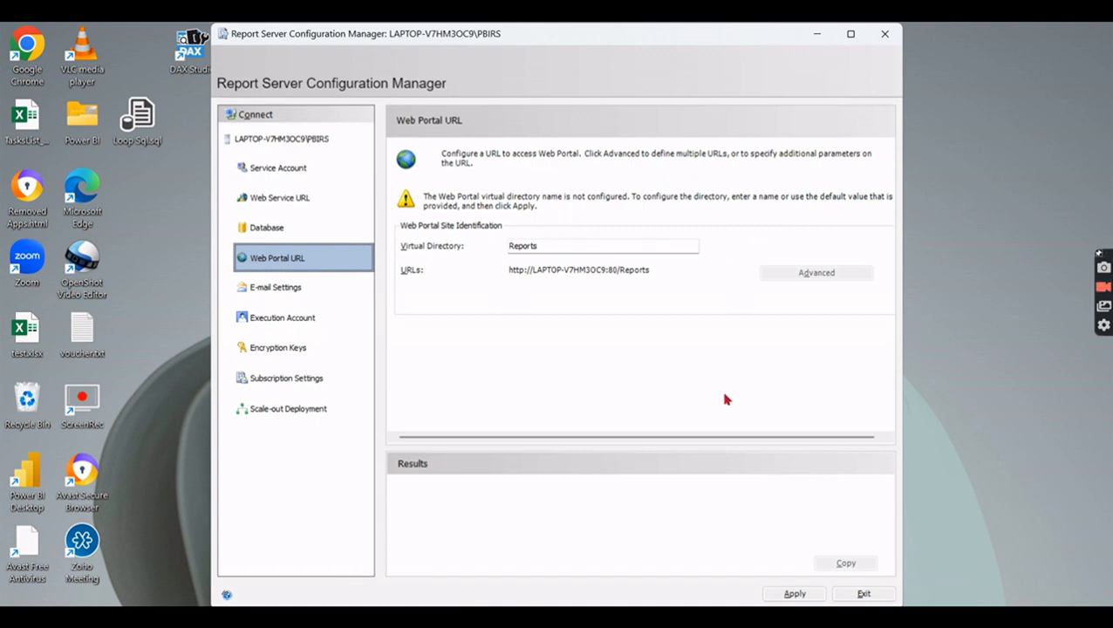
left_click(795, 594)
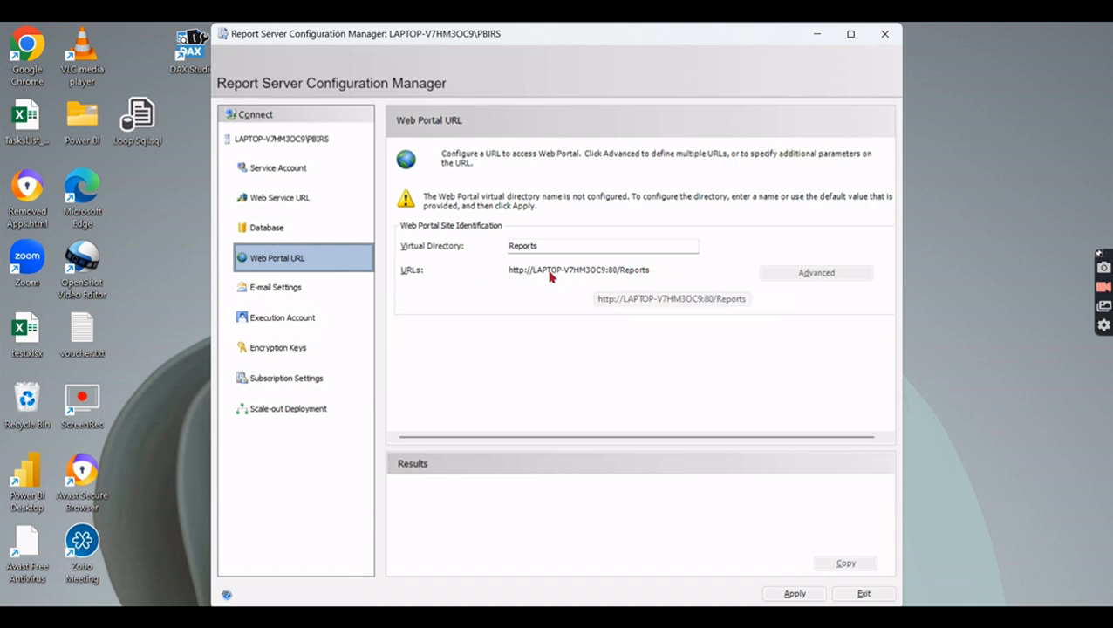
left_click(790, 594)
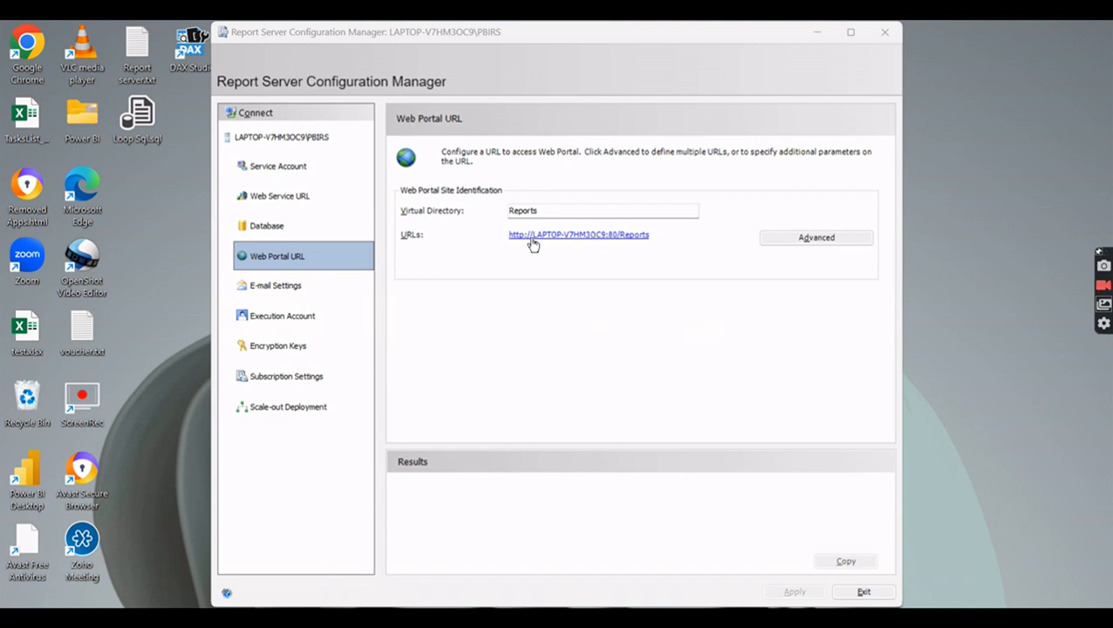
Open the web portal URL in the browser and copy its address
left_click(618, 237)
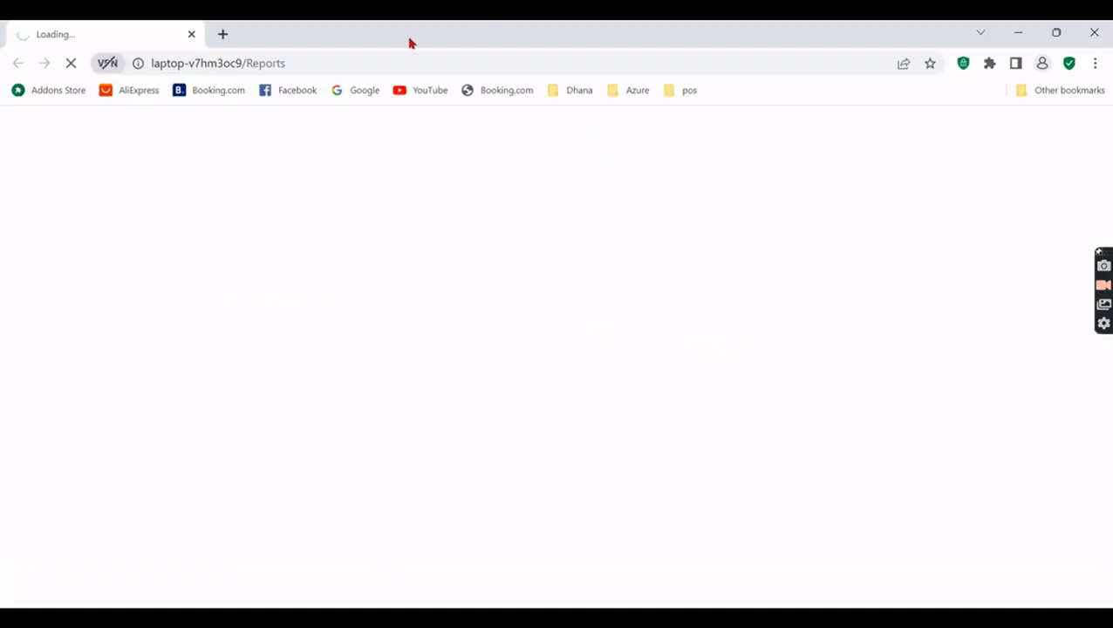
left_click(319, 67)
key("ctrl+c")
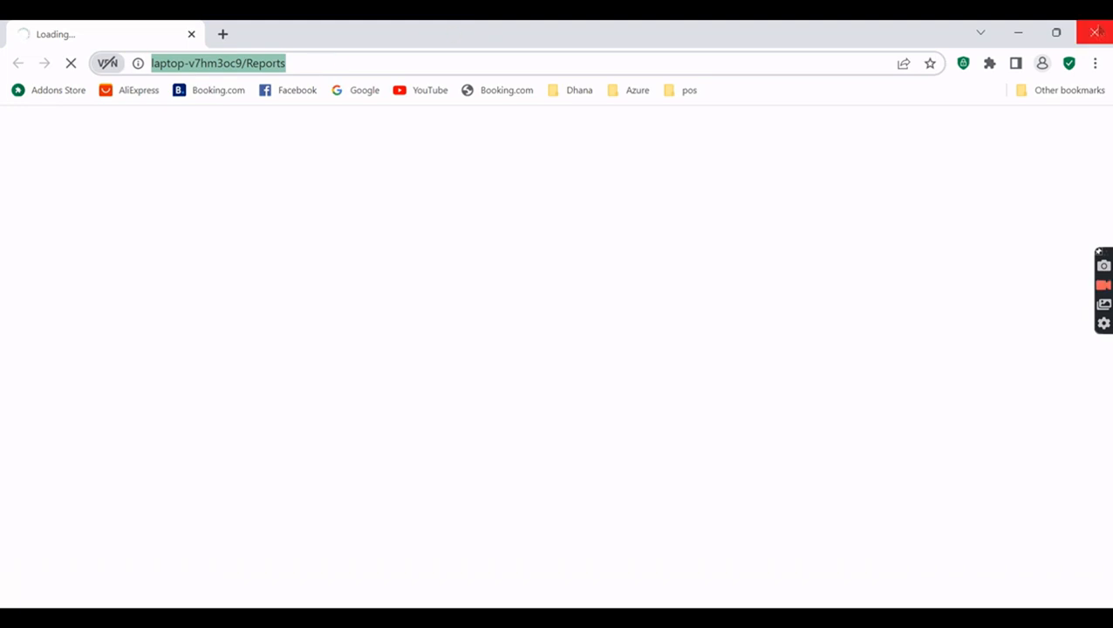
Close the loading Chrome window, switch to Microsoft Edge and load the copied web portal address there
left_click(1093, 32)
left_click(551, 618)
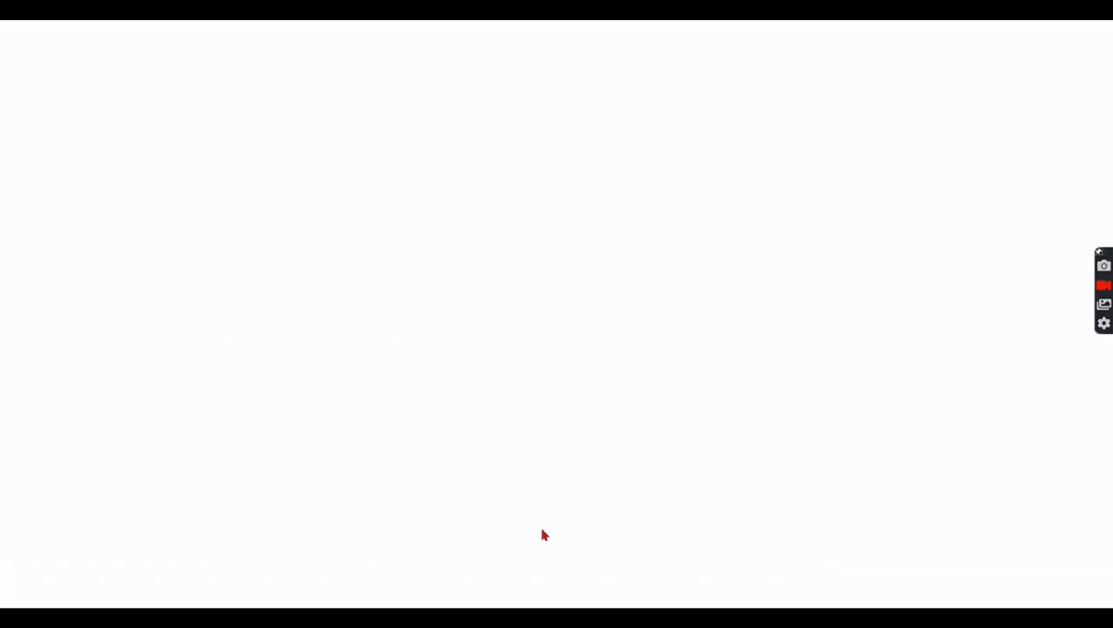
key("ctrl+v")
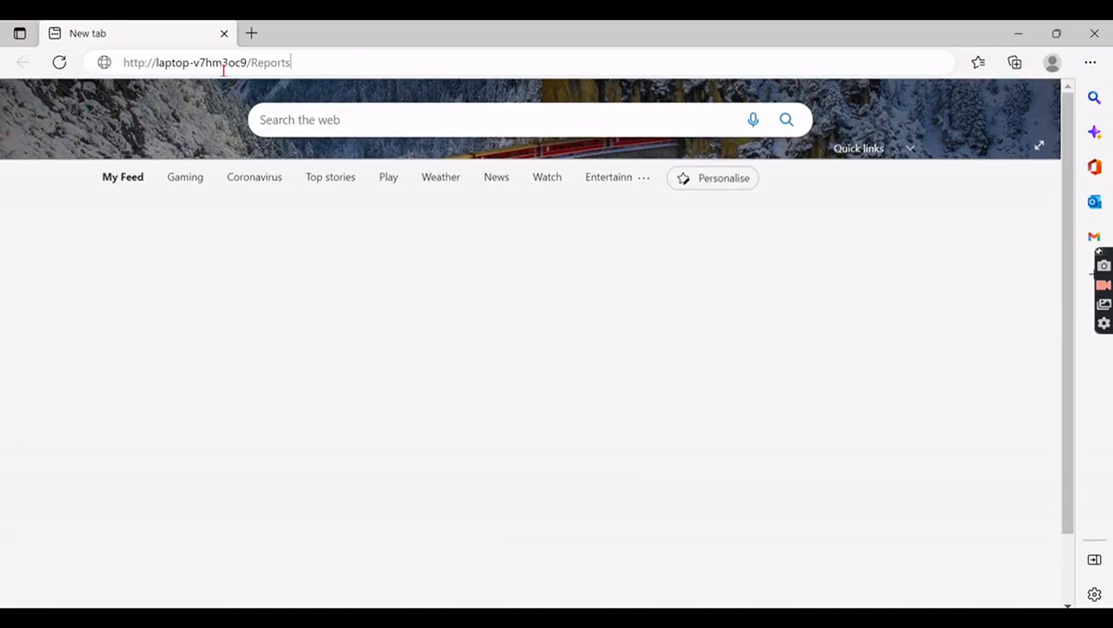
key("Return")
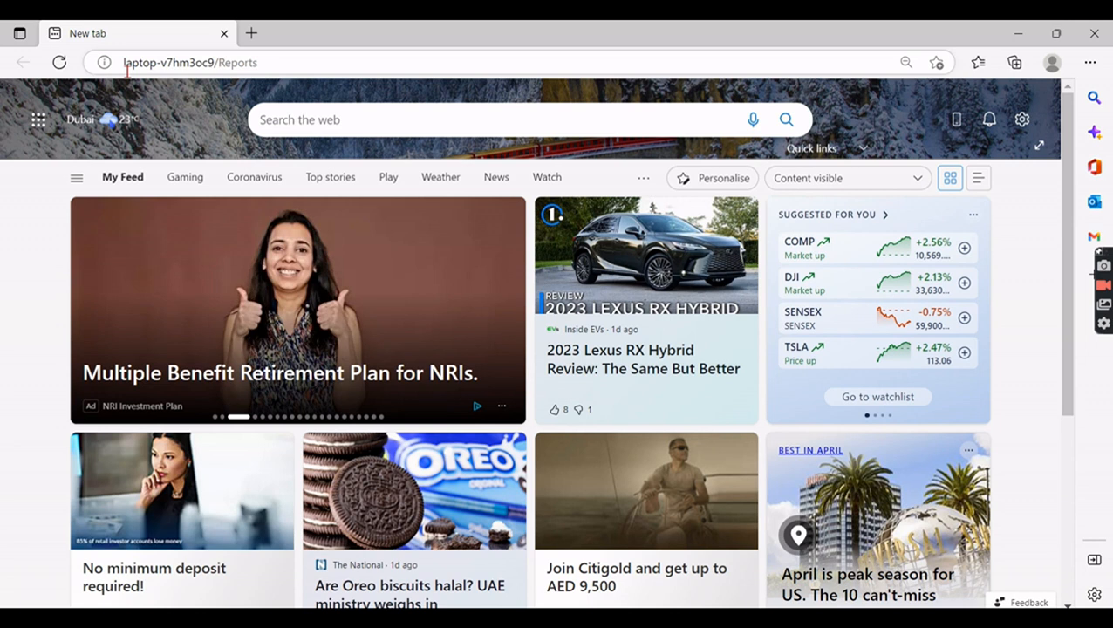
Replace the computer name in the web portal address with localhost and load localhost/Reports
left_click_drag(215, 66, 70, 63)
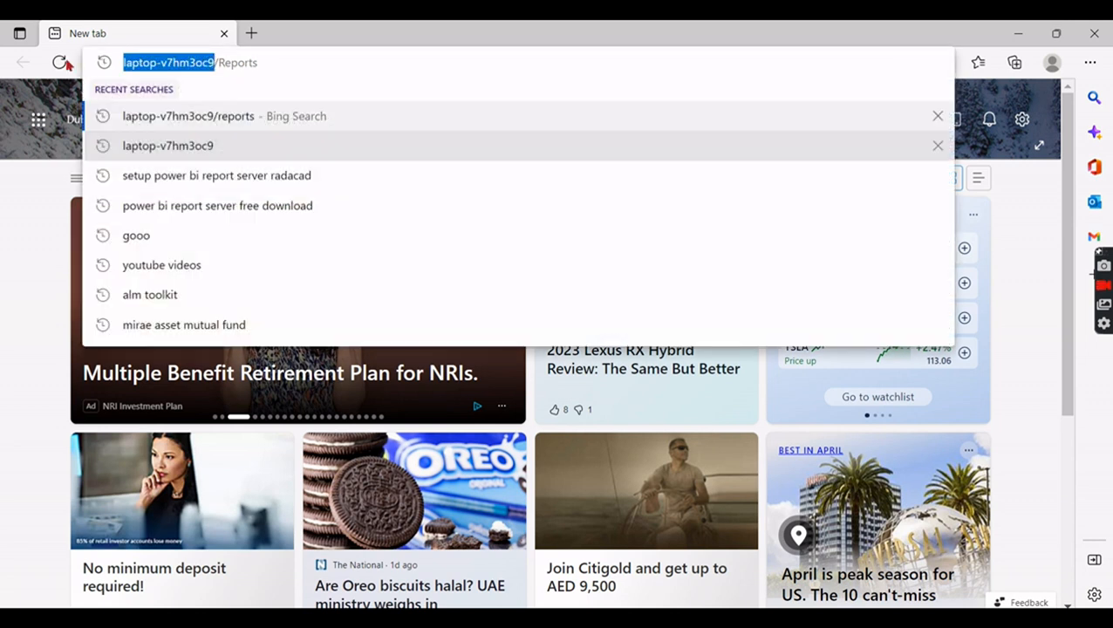
type("local")
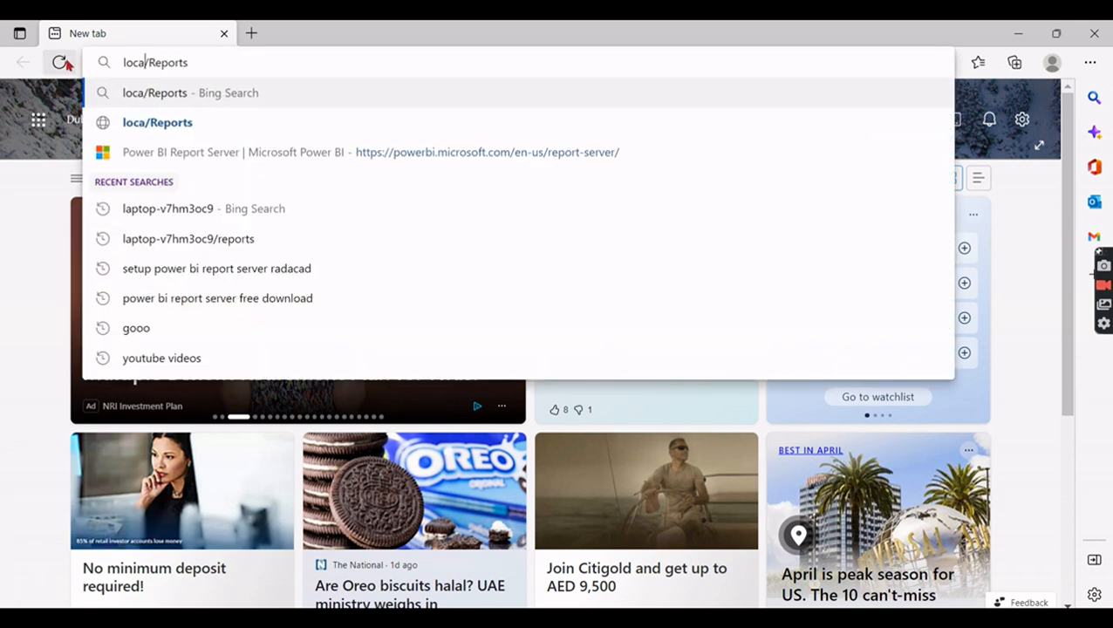
type("host")
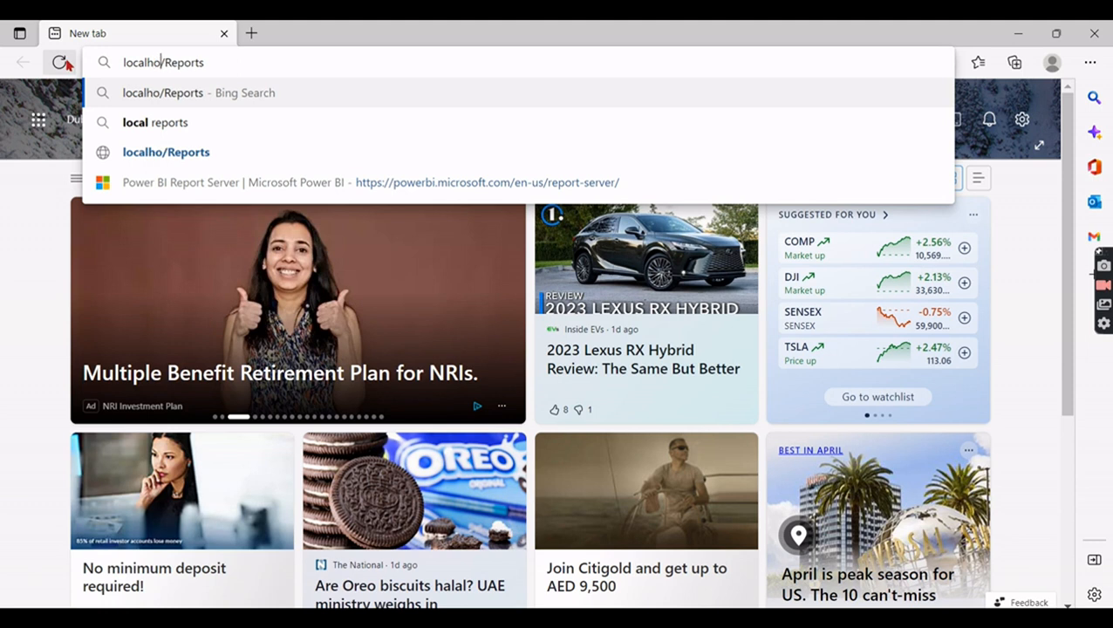
key("Return")
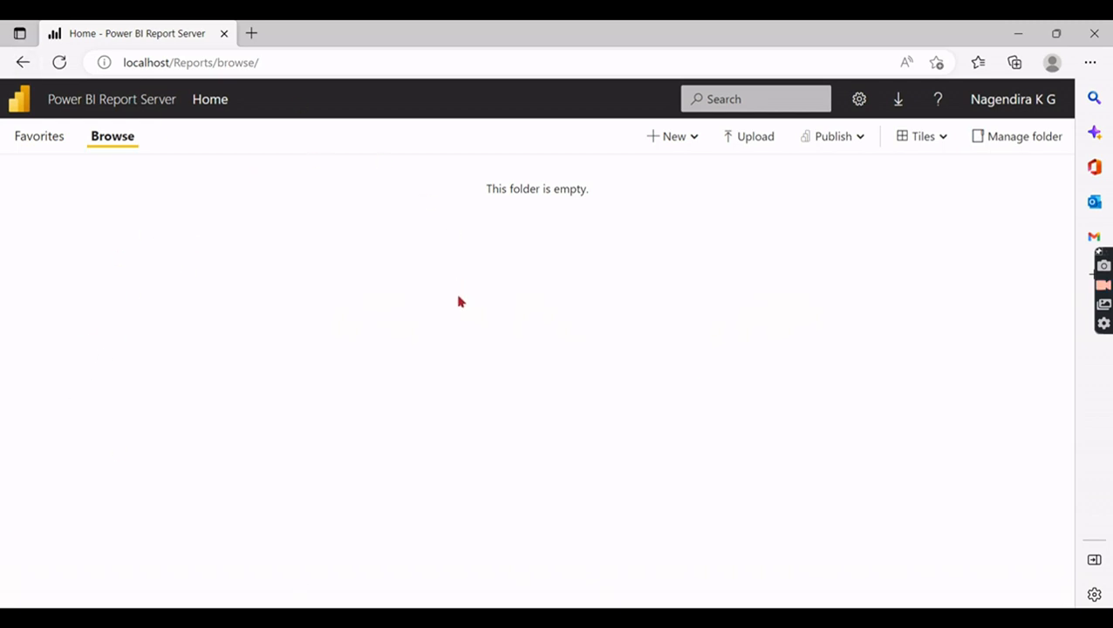
Minimize the browser window and exit Report Server Configuration Manager
left_click(1015, 33)
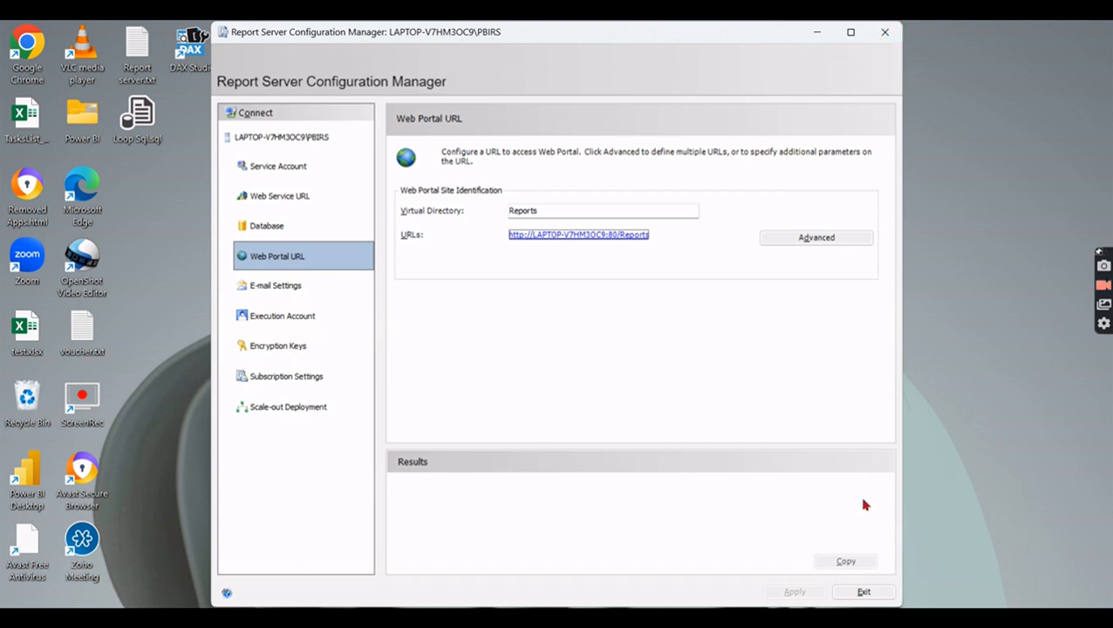
left_click(864, 591)
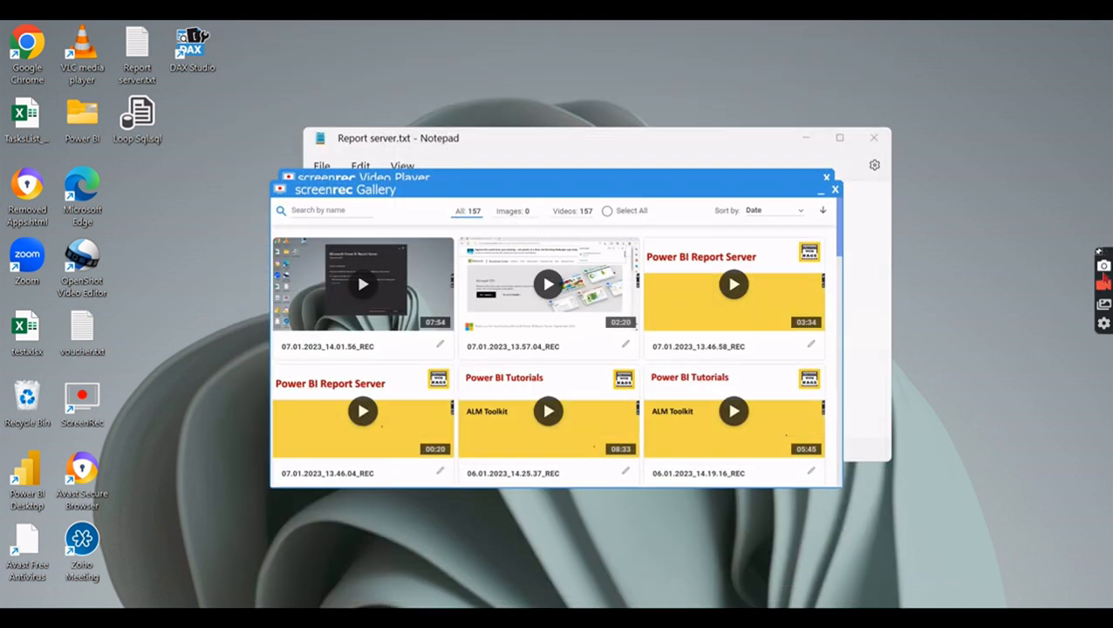